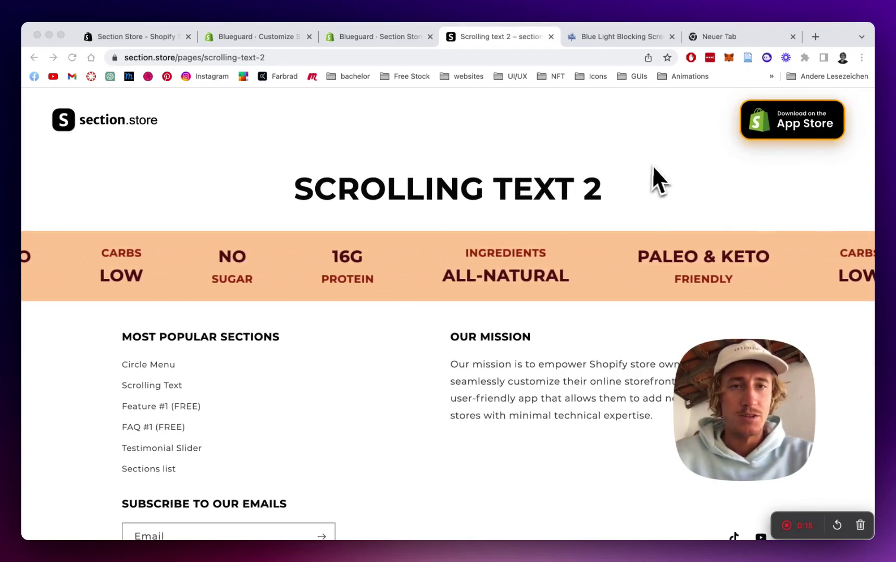
- Show the Blueguard product page's navy band: Family Friendly, Better Sleep, Protects Eyes, Screen Improvement
{"action": "left_click", "coordinate": [613, 42]}
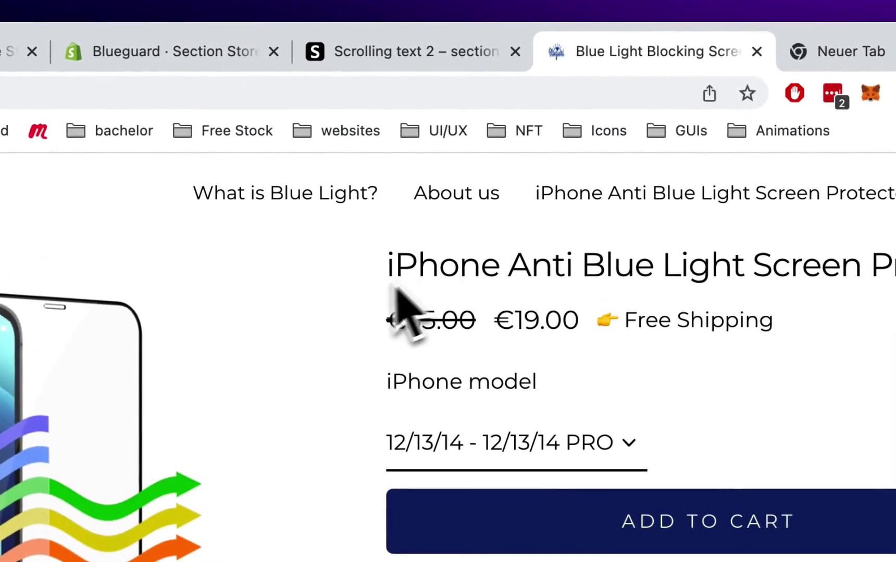
{"action": "scroll", "coordinate": [280, 322], "scroll_direction": "up", "scroll_amount": 3}
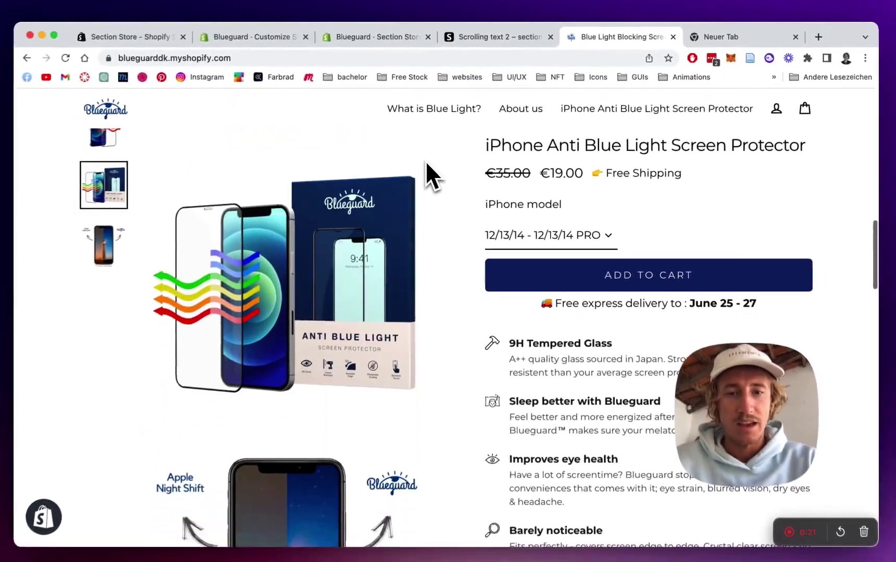
{"action": "scroll", "coordinate": [411, 194], "scroll_direction": "down", "scroll_amount": 7}
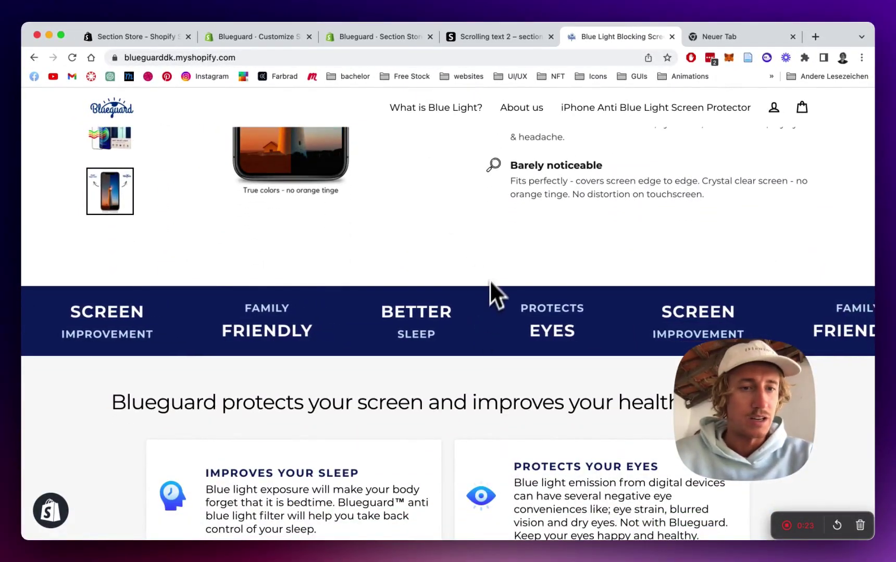
{"action": "scroll", "coordinate": [494, 264], "scroll_direction": "up", "scroll_amount": 10}
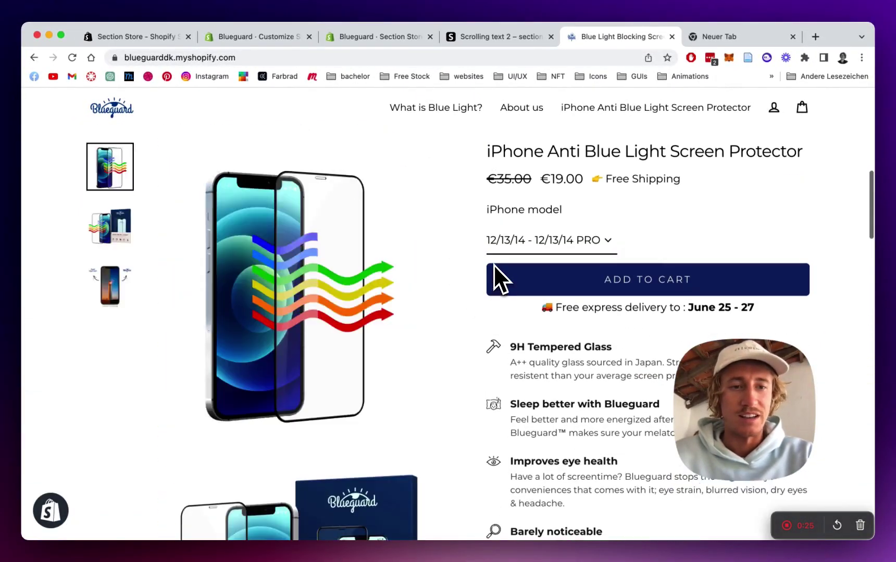
{"action": "scroll", "coordinate": [493, 264], "scroll_direction": "down", "scroll_amount": 8}
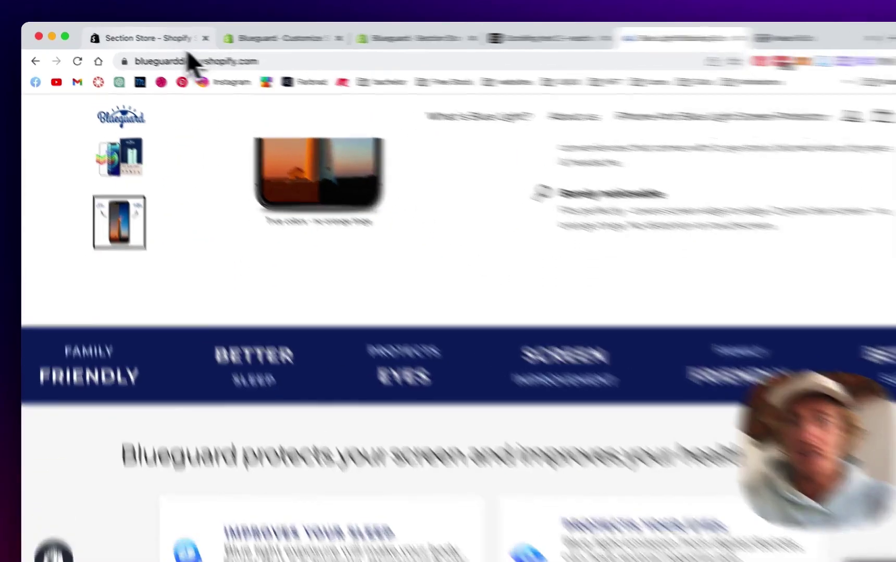
- View the Section Store: Theme sections app listing, rated 5.0 with 90 reviews and free to install
{"action": "left_click", "coordinate": [143, 42]}
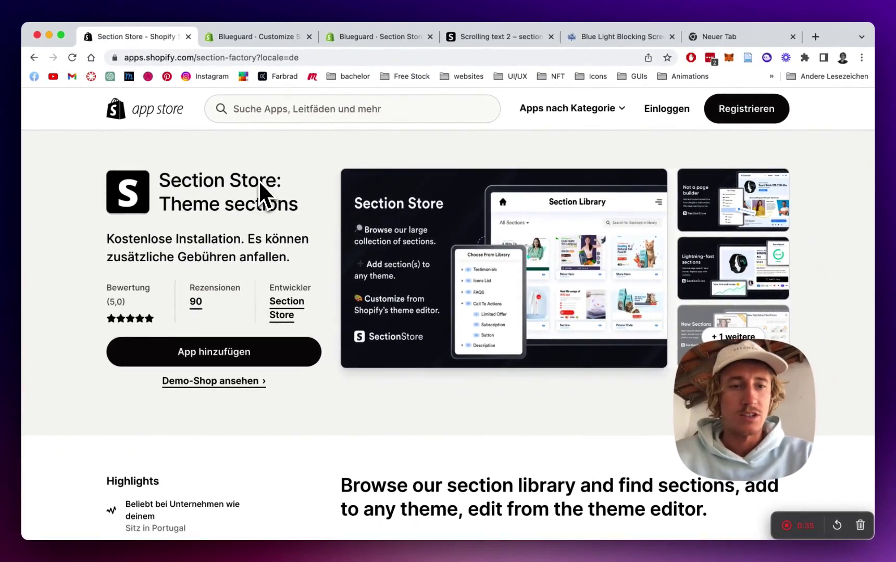
{"action": "scroll", "coordinate": [262, 204], "scroll_direction": "down", "scroll_amount": 1}
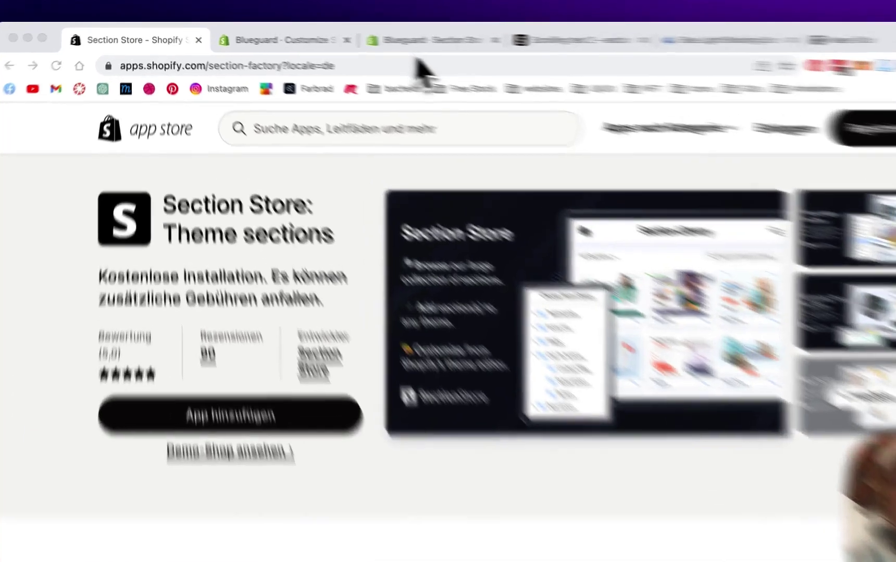
- Return to Section Store in the Blueguard admin and browse its Sections catalogue
{"action": "left_click", "coordinate": [387, 36]}
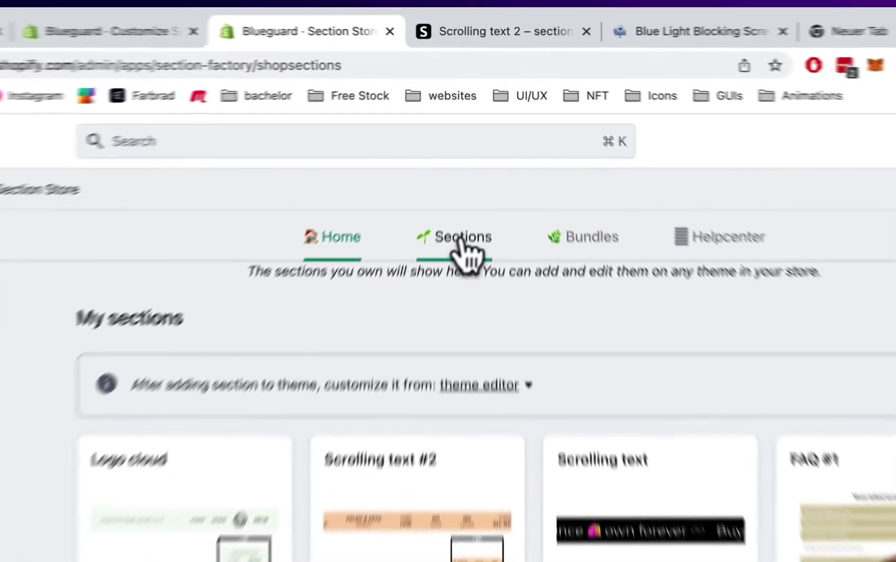
{"action": "left_click", "coordinate": [475, 165]}
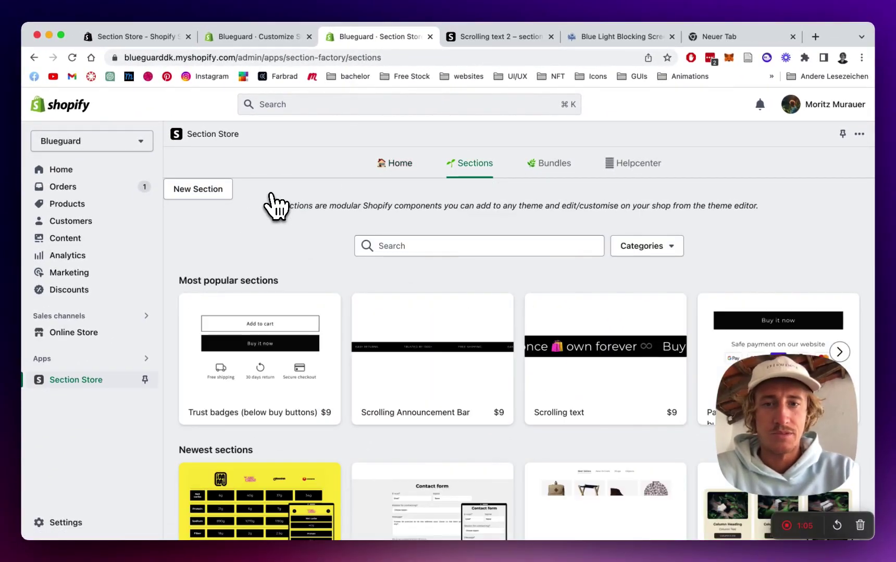
- Search the Sections catalogue for 'sc' and open the $9 Scrolling text #2 detail page
{"action": "left_click", "coordinate": [459, 244]}
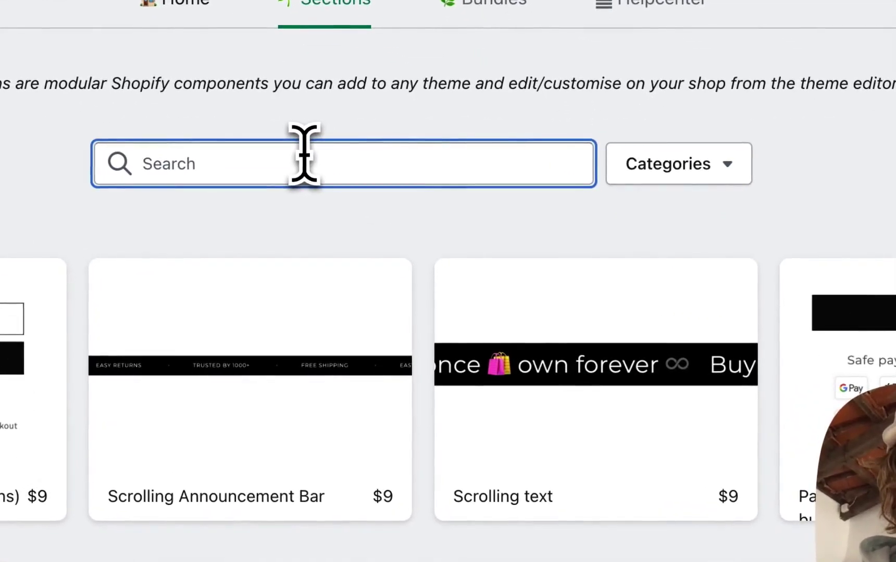
{"action": "type", "text": "sc"}
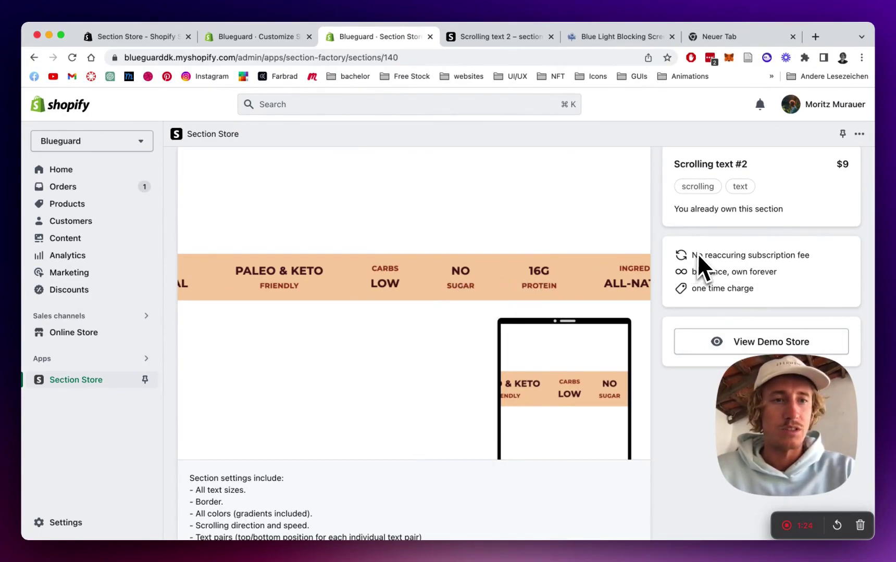
{"action": "scroll", "coordinate": [697, 253], "scroll_direction": "up", "scroll_amount": 1}
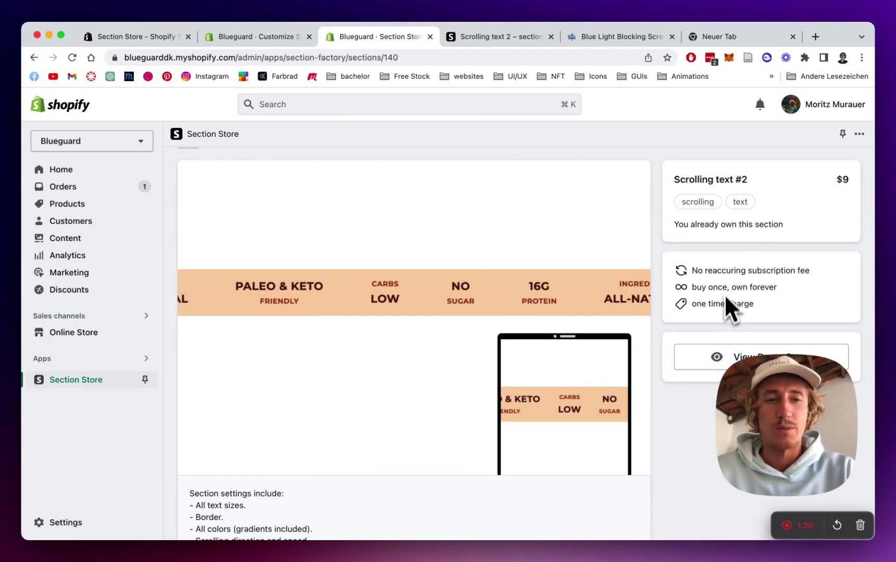
{"action": "scroll", "coordinate": [522, 295], "scroll_direction": "up", "scroll_amount": 3}
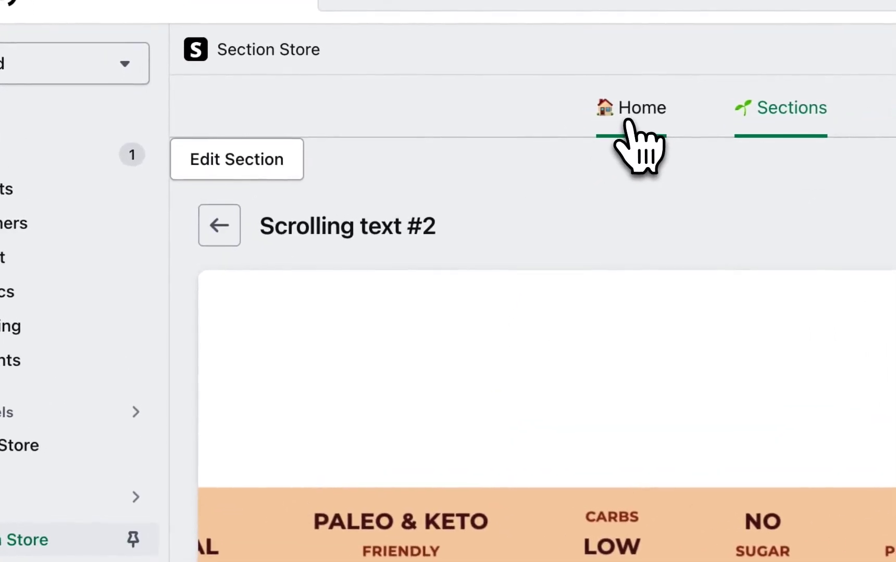
- From the Home page's owned sections, add Scrolling text #2 to the Streamline (Live) theme
{"action": "left_click", "coordinate": [400, 163]}
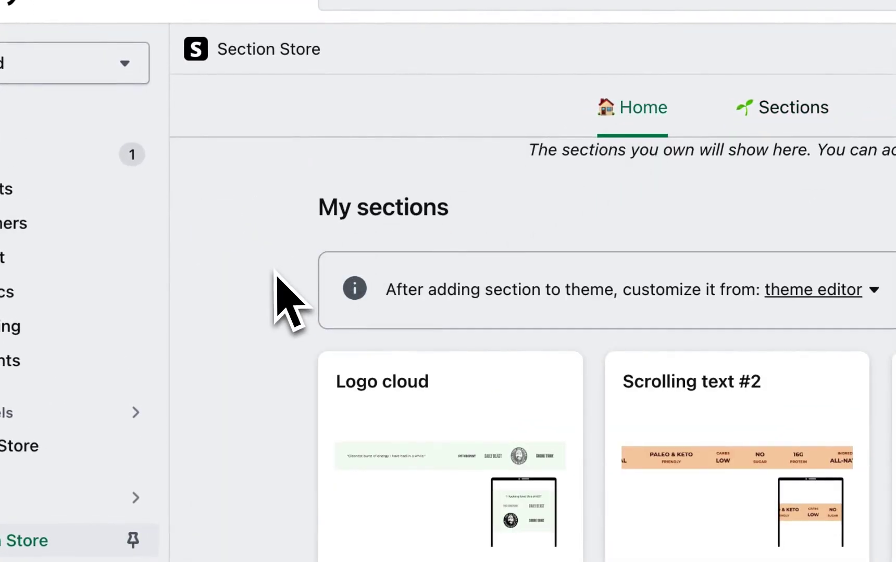
{"action": "scroll", "coordinate": [276, 281], "scroll_direction": "down", "scroll_amount": 1}
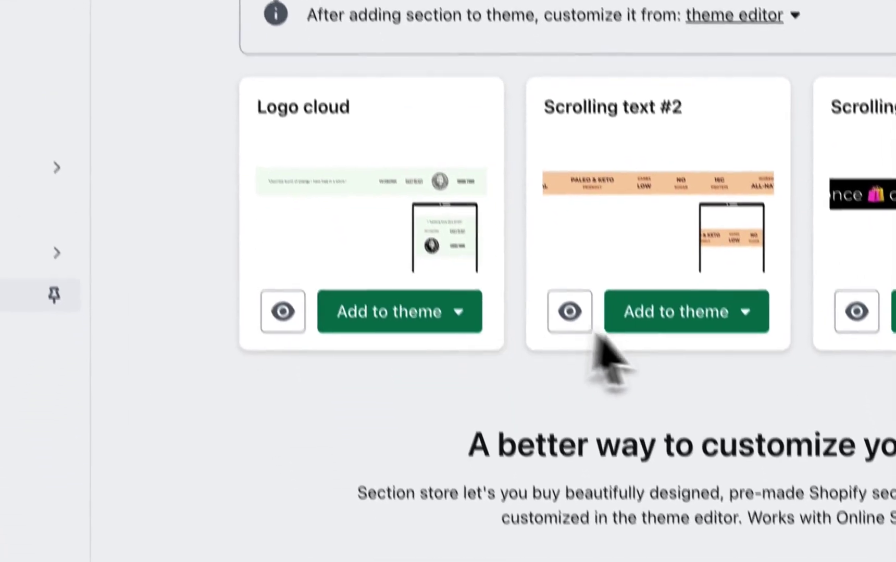
{"action": "left_click", "coordinate": [680, 320]}
{"action": "scroll", "coordinate": [645, 312], "scroll_direction": "down", "scroll_amount": 3}
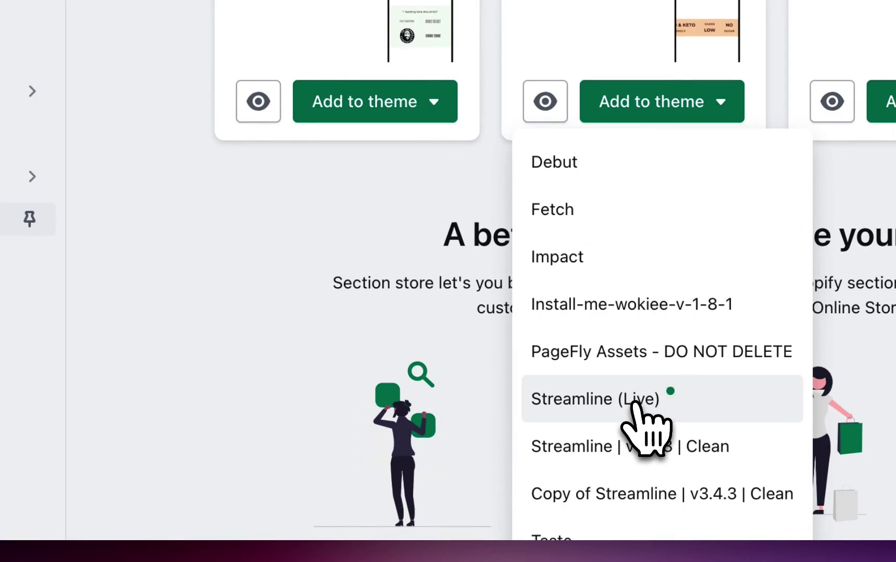
{"action": "left_click", "coordinate": [242, 225]}
{"action": "scroll", "coordinate": [242, 225], "scroll_direction": "up", "scroll_amount": 3}
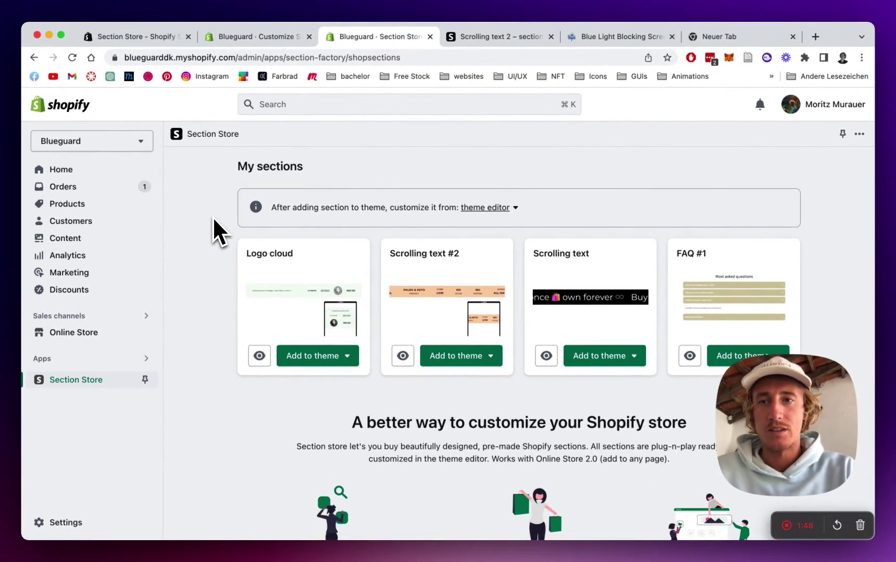
- In the Blueguard home page customizer, hide the existing Scrolling text 2 section
{"action": "left_click", "coordinate": [256, 41]}
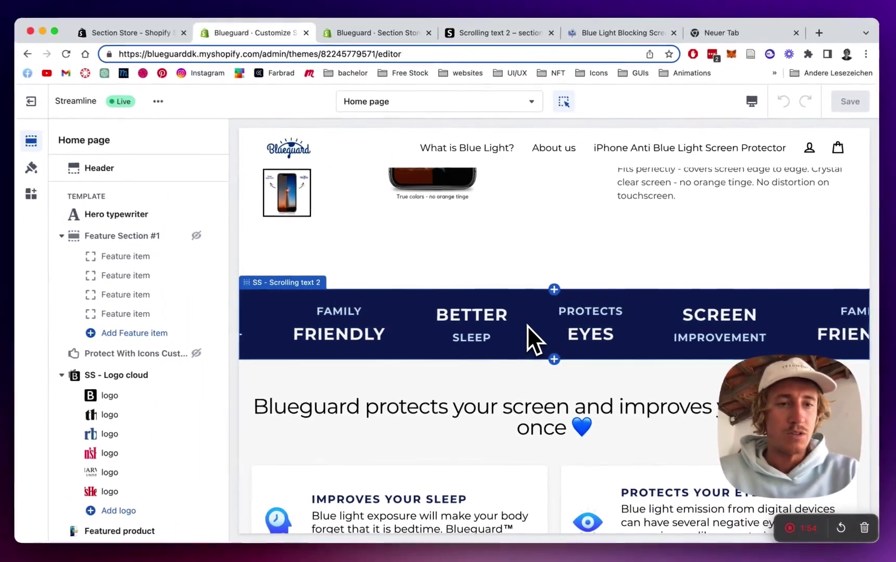
{"action": "scroll", "coordinate": [161, 375], "scroll_direction": "down", "scroll_amount": 5}
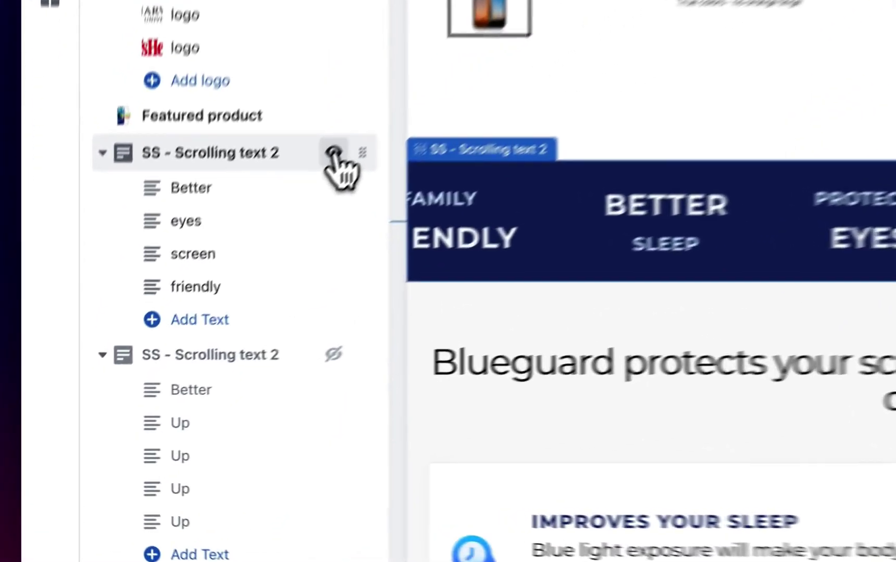
{"action": "left_click", "coordinate": [201, 285]}
{"action": "scroll", "coordinate": [359, 340], "scroll_direction": "down", "scroll_amount": 5}
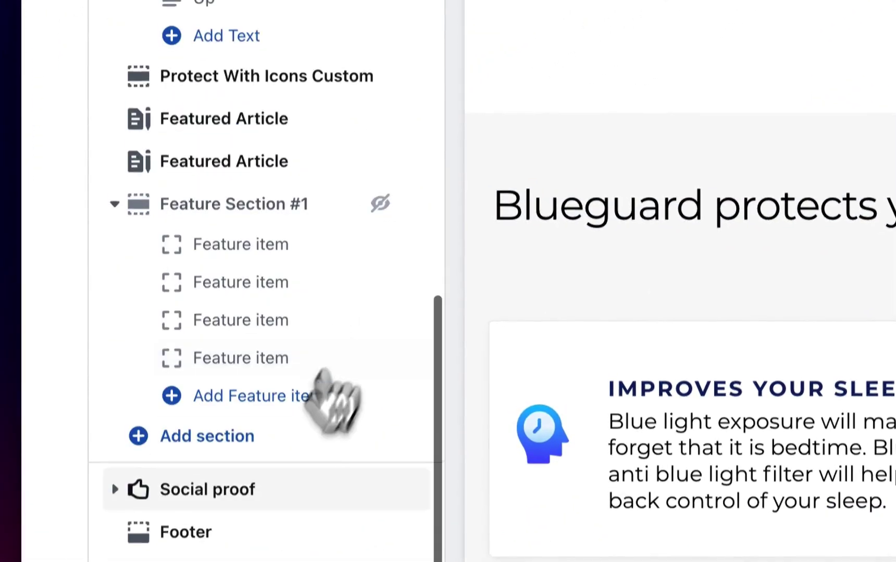
- Add a new SS - Scrolling text 2 section and place it below Featured product
{"action": "left_click", "coordinate": [266, 404]}
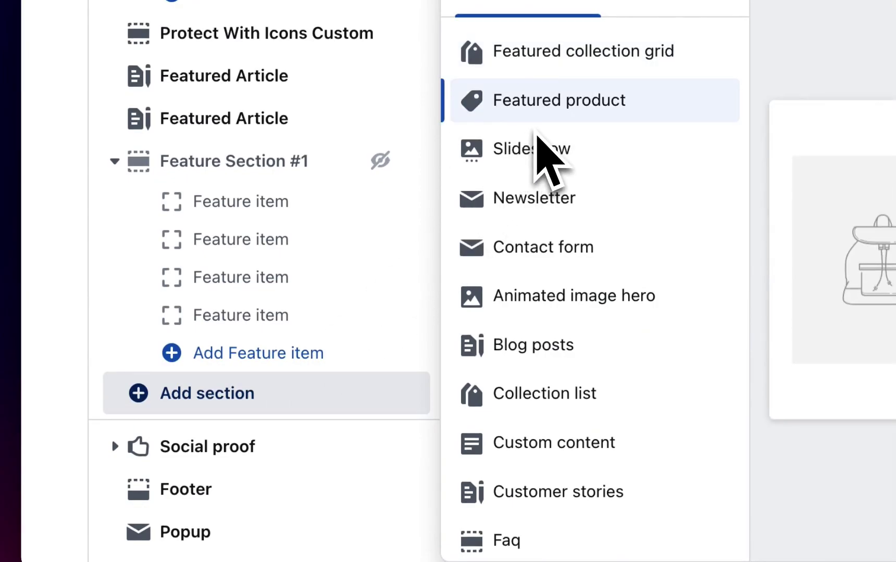
{"action": "type", "text": "scrol"}
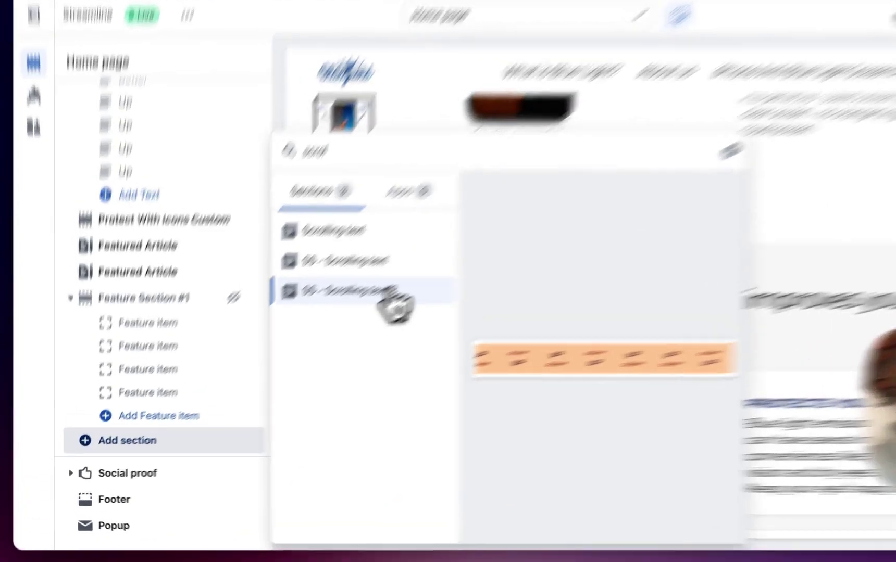
{"action": "left_click", "coordinate": [341, 328]}
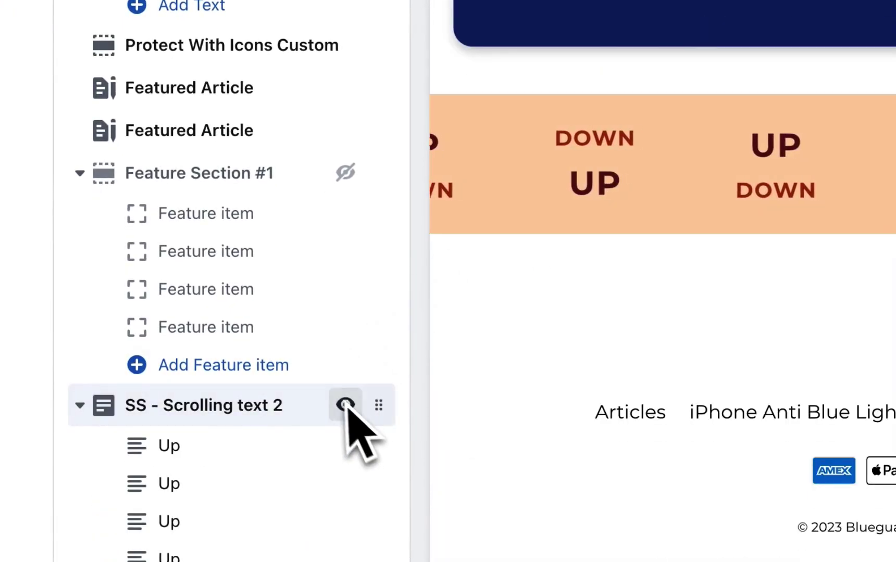
{"action": "left_click_drag", "start_coordinate": [372, 407], "coordinate": [319, 343]}
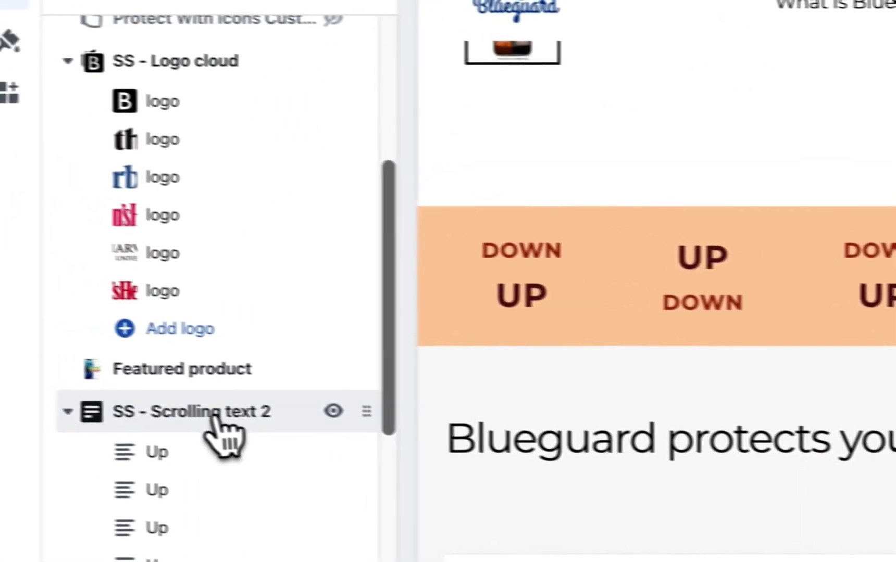
- Make the Scrolling text 2 section scroll Right, with 24px heading and sub-heading sizes
{"action": "left_click", "coordinate": [226, 434]}
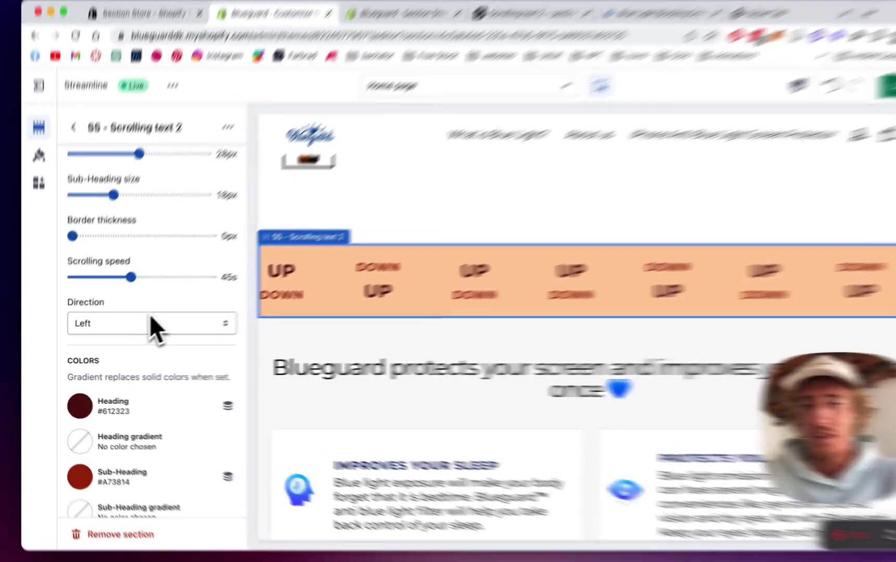
{"action": "left_click", "coordinate": [155, 327]}
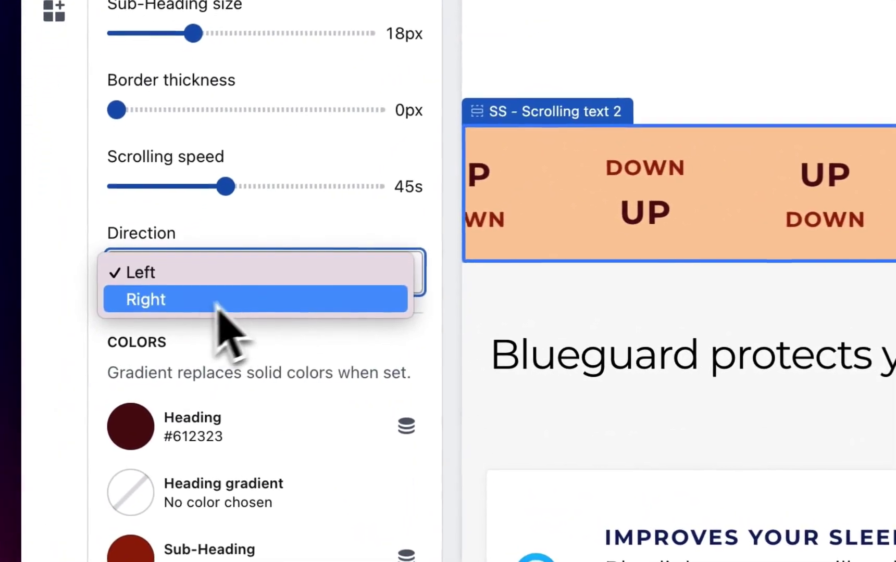
{"action": "left_click", "coordinate": [123, 342]}
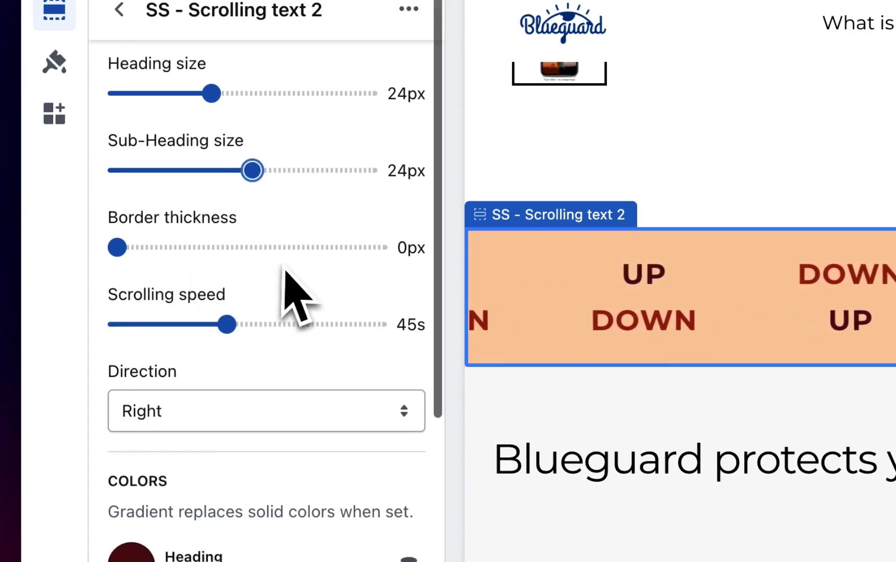
- Colour the banner with white #FFFFFF headings, light-blue #CCE6FF sub-headings and navy #1E306E background
{"action": "scroll", "coordinate": [286, 274], "scroll_direction": "down", "scroll_amount": 5}
{"action": "left_click", "coordinate": [128, 317]}
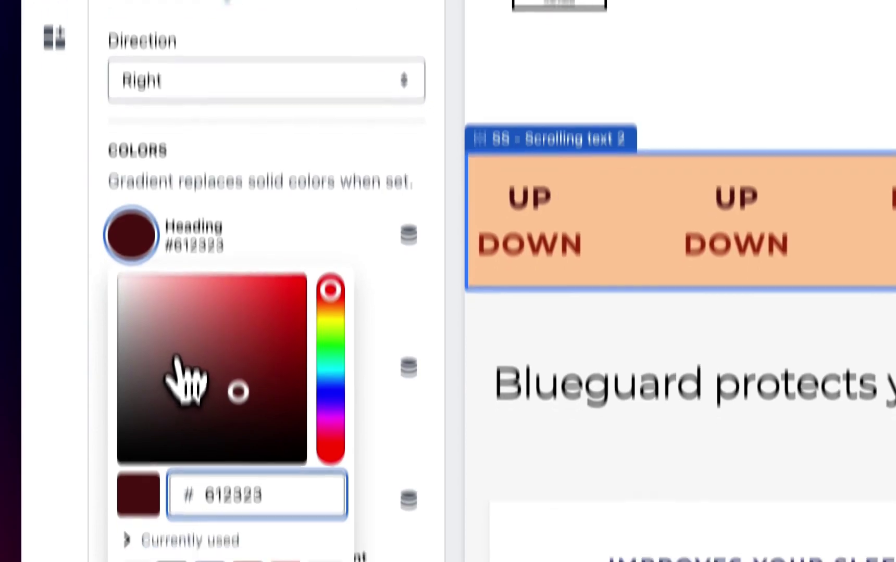
{"action": "type", "text": "FFFFFF"}
{"action": "left_click", "coordinate": [115, 327]}
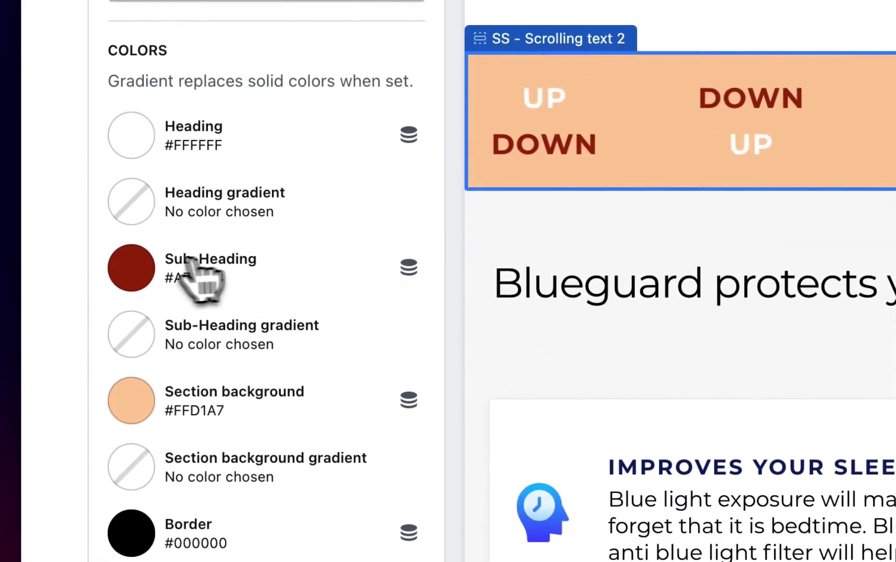
{"action": "left_click", "coordinate": [138, 266]}
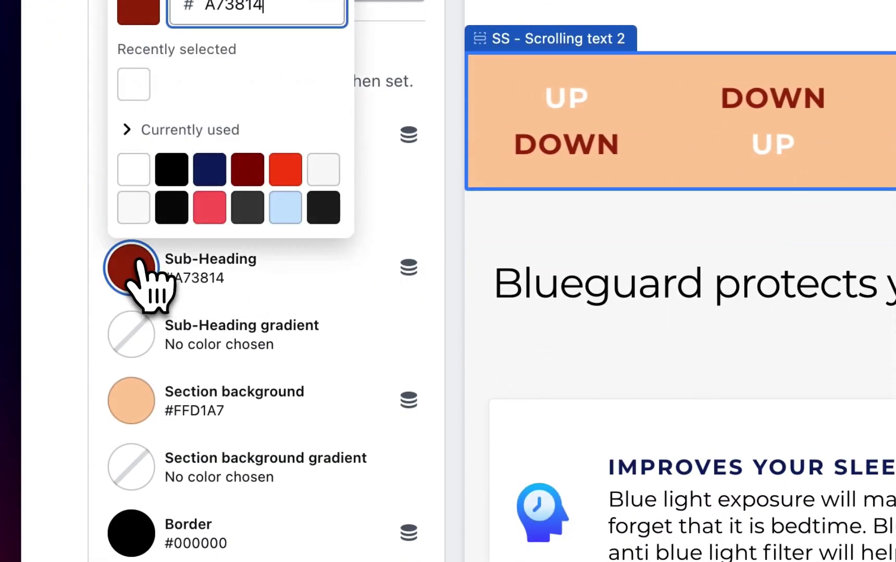
{"action": "left_click", "coordinate": [137, 412]}
{"action": "left_click", "coordinate": [250, 304]}
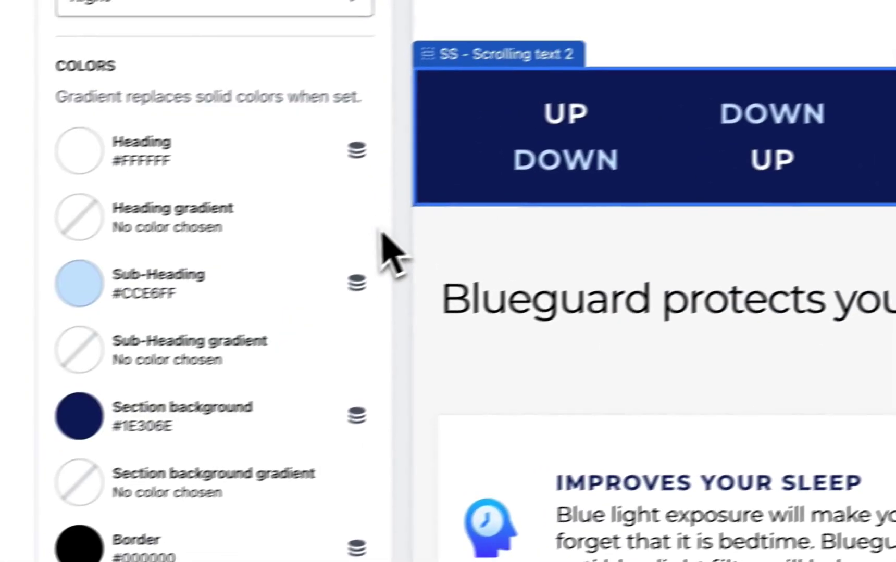
{"action": "scroll", "coordinate": [440, 240], "scroll_direction": "down", "scroll_amount": 5}
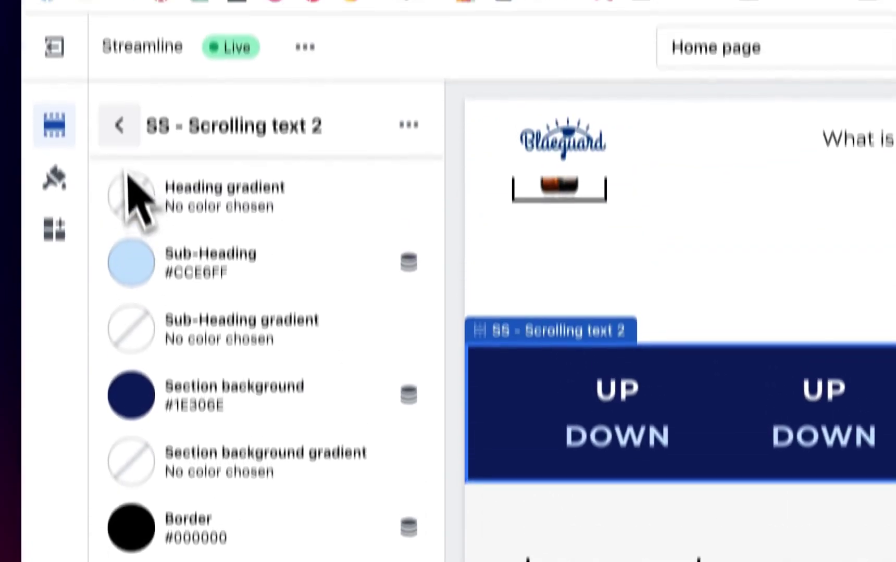
- Open the first Up text block and change its heading to 'Protects'
{"action": "left_click", "coordinate": [120, 124]}
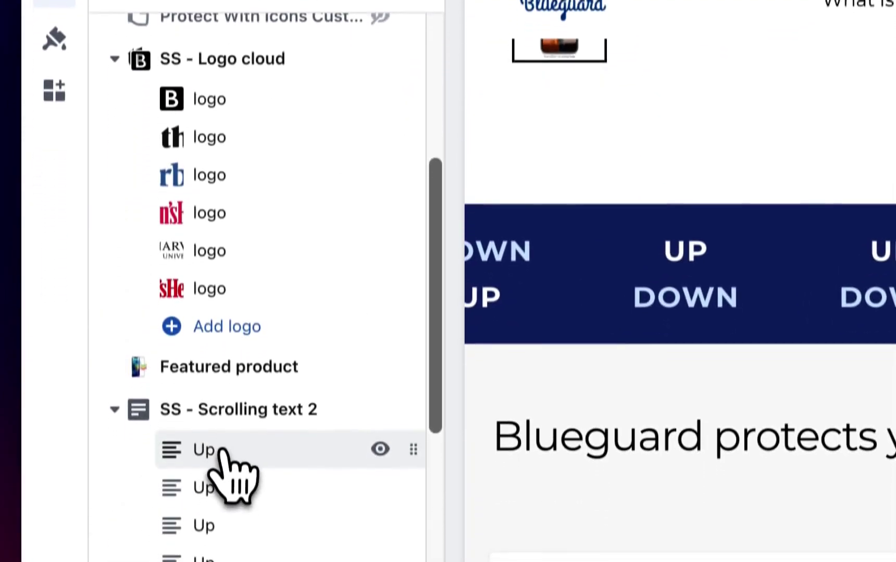
{"action": "left_click", "coordinate": [222, 449]}
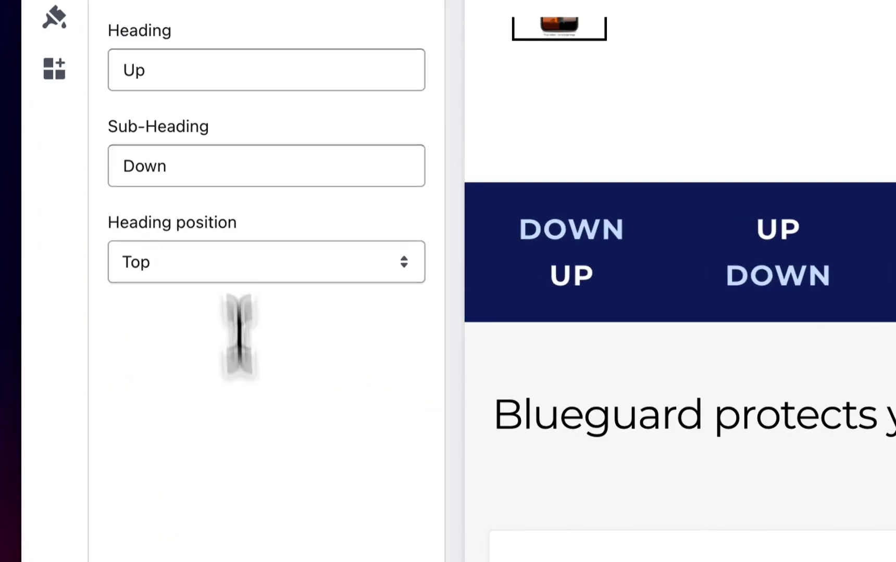
{"action": "left_click", "coordinate": [206, 70]}
{"action": "key", "text": "super+a"}
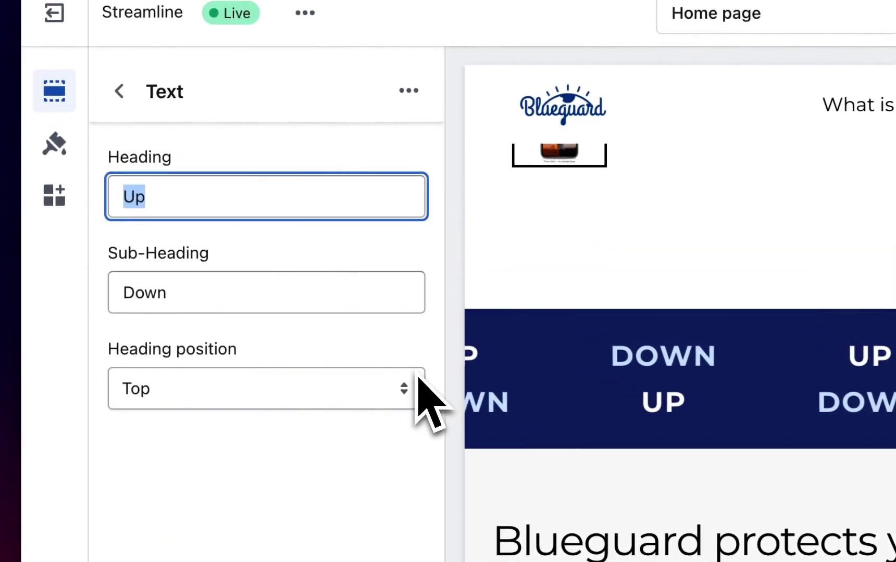
{"action": "type", "text": "Pr"}
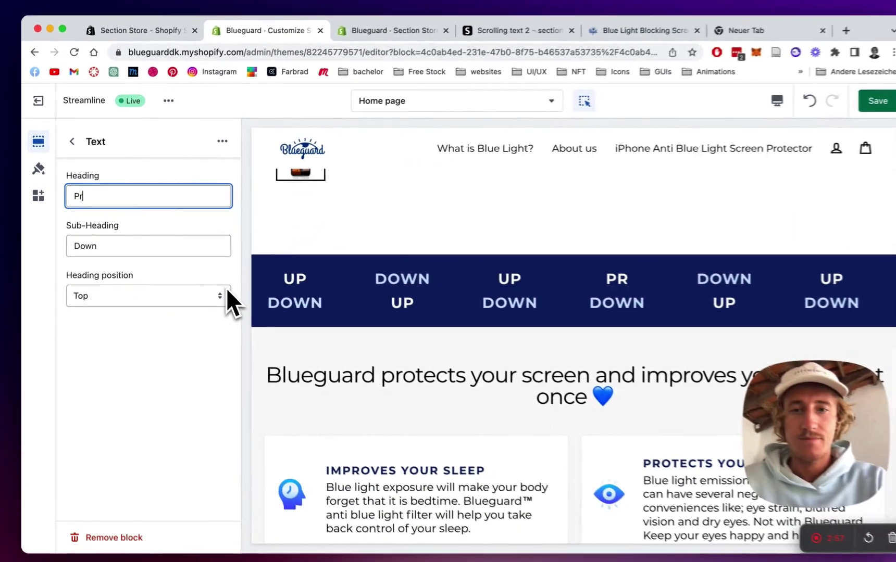
{"action": "type", "text": "otects"}
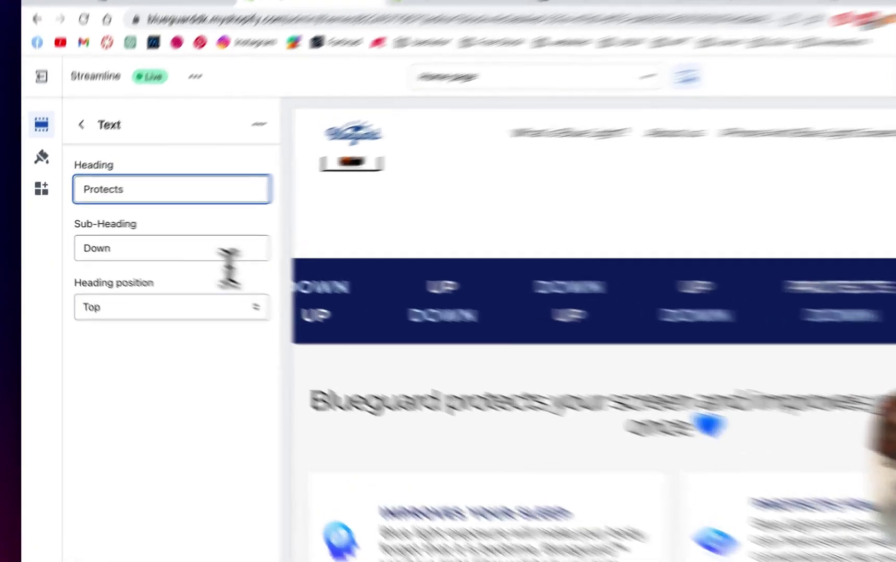
- Set that block's sub-heading to 'Eyes' and its heading position to Bottom
{"action": "left_click", "coordinate": [191, 245]}
{"action": "key", "text": "super+a"}
{"action": "type", "text": "e"}
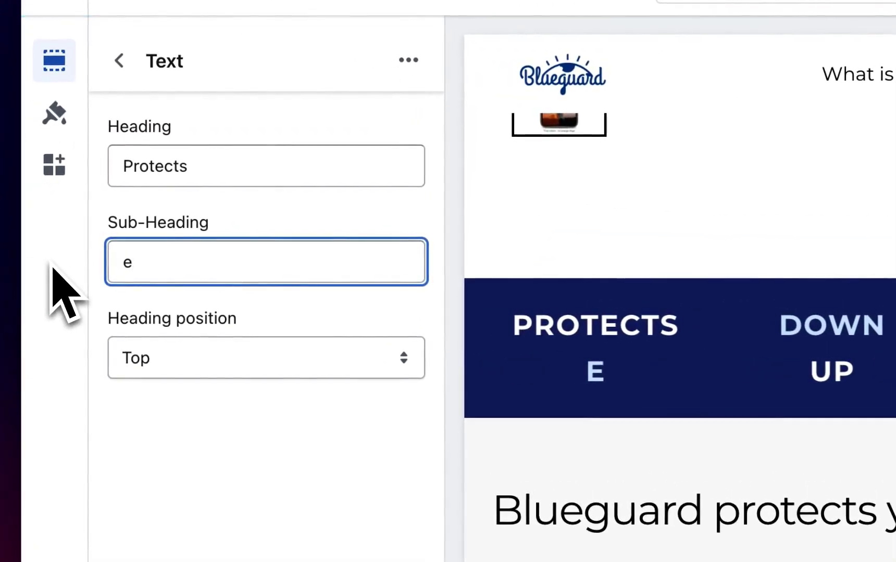
{"action": "left_click", "coordinate": [313, 368]}
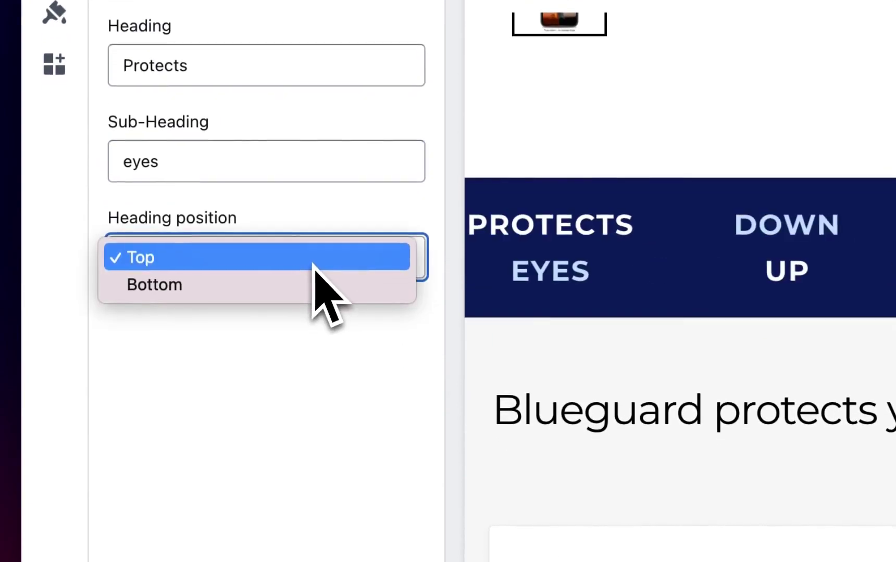
{"action": "left_click", "coordinate": [249, 288]}
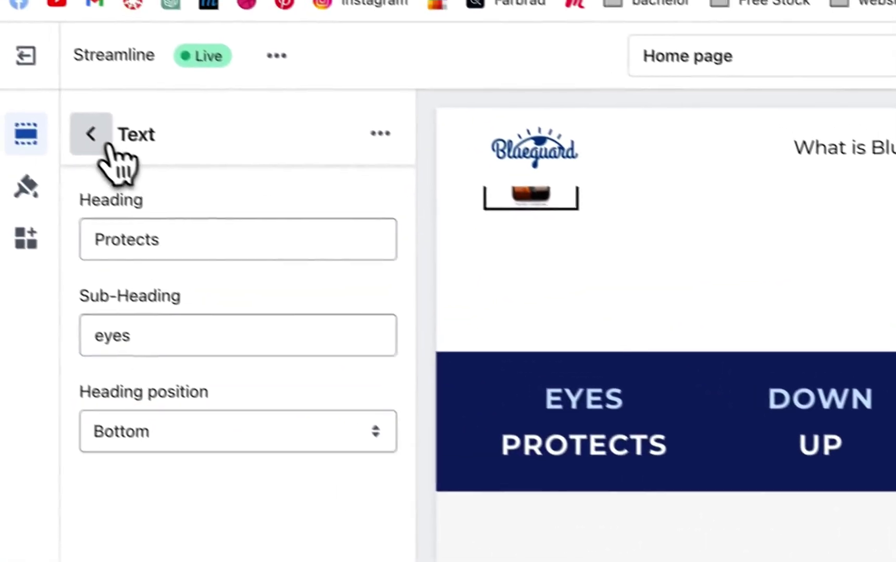
{"action": "left_click", "coordinate": [107, 146]}
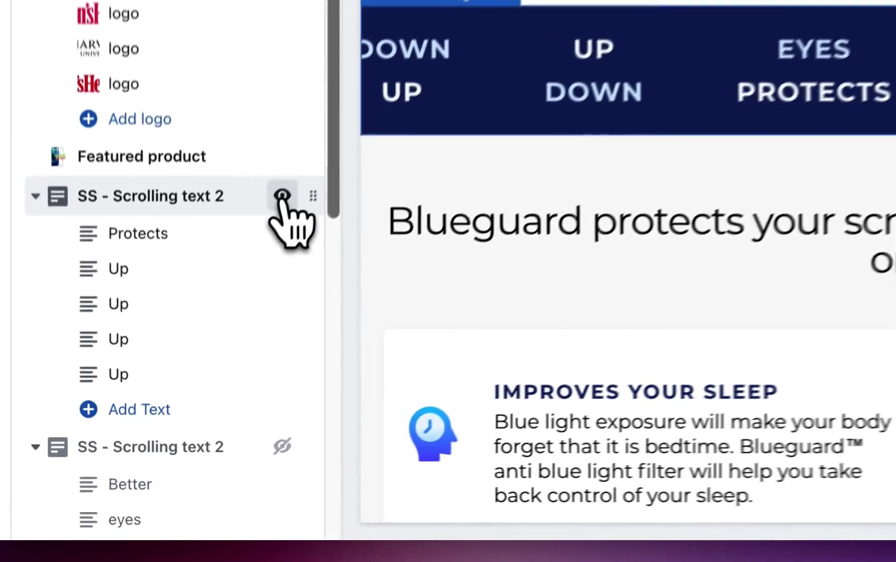
- Hide the draft SS - Scrolling text 2 section and preview the home page in Fullscreen
{"action": "left_click", "coordinate": [201, 355]}
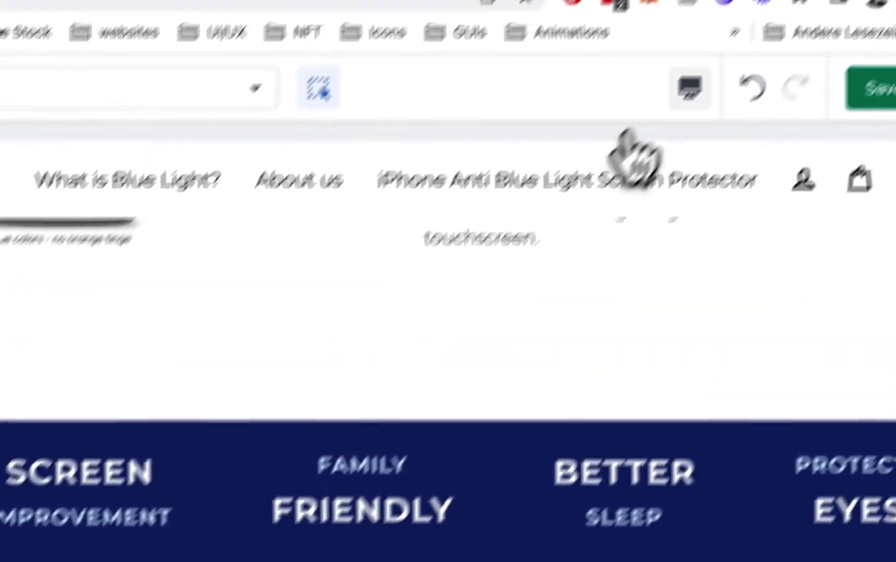
{"action": "left_click", "coordinate": [632, 154]}
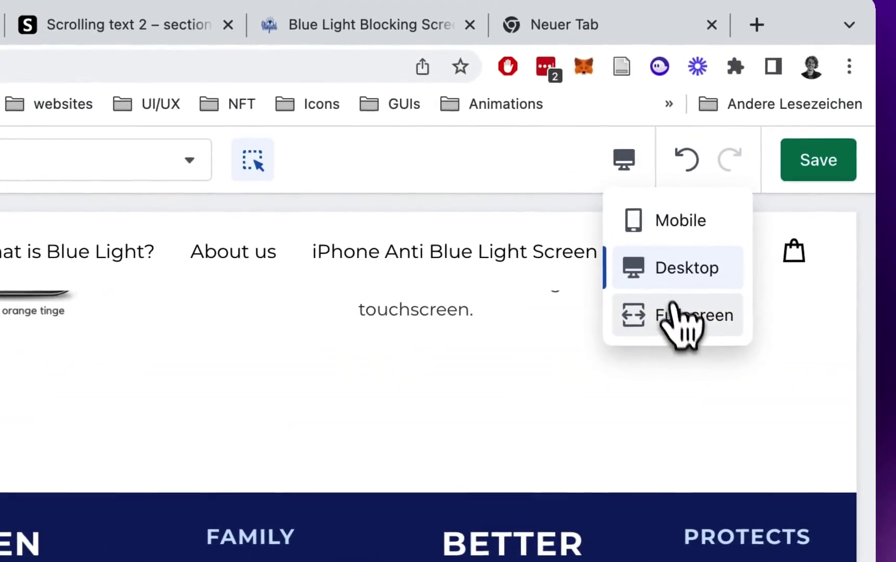
{"action": "left_click", "coordinate": [677, 316]}
{"action": "scroll", "coordinate": [469, 460], "scroll_direction": "down", "scroll_amount": 8}
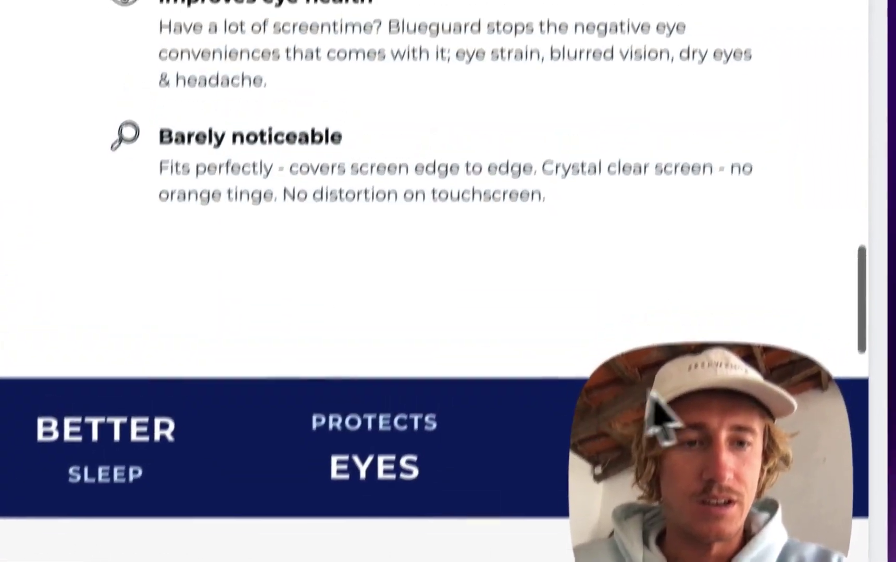